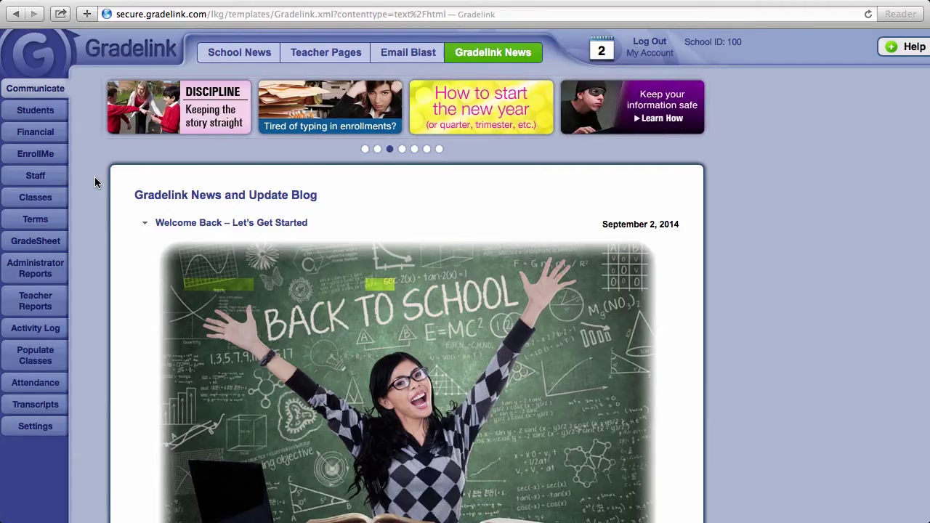
Open the staff section and browse the individual records of the active staff members
{"action": "left_click", "coordinate": [39, 182]}
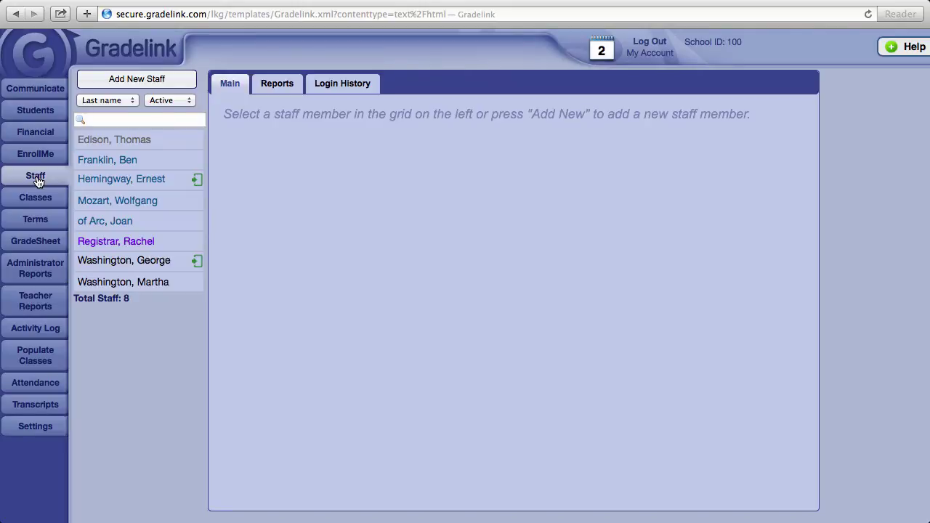
{"action": "left_click", "coordinate": [109, 179]}
{"action": "left_click", "coordinate": [124, 260]}
{"action": "left_click", "coordinate": [116, 201]}
{"action": "left_click", "coordinate": [129, 159]}
{"action": "left_click", "coordinate": [135, 179]}
{"action": "left_click", "coordinate": [140, 221]}
{"action": "left_click", "coordinate": [148, 282]}
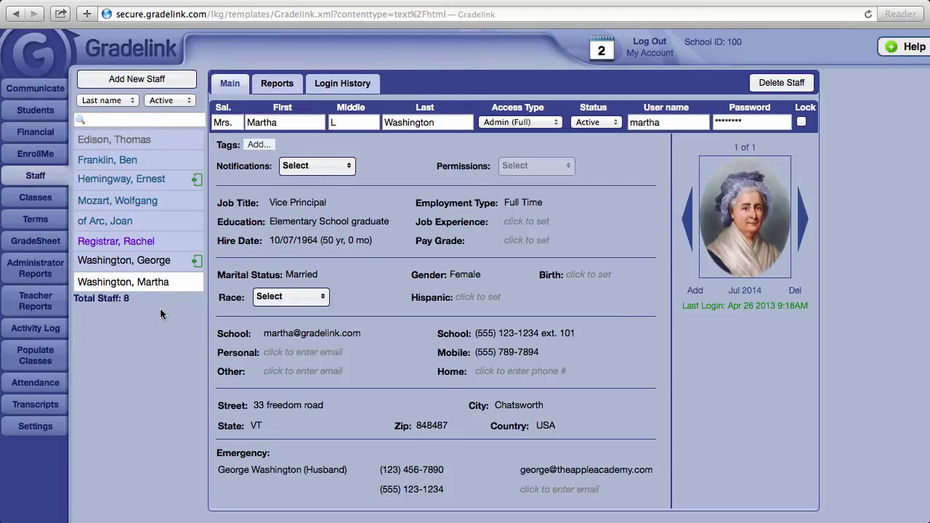
Compare the access types on the principal's, the registrar's, the teachers' and the no-access science teacher's records
{"action": "left_click", "coordinate": [146, 269]}
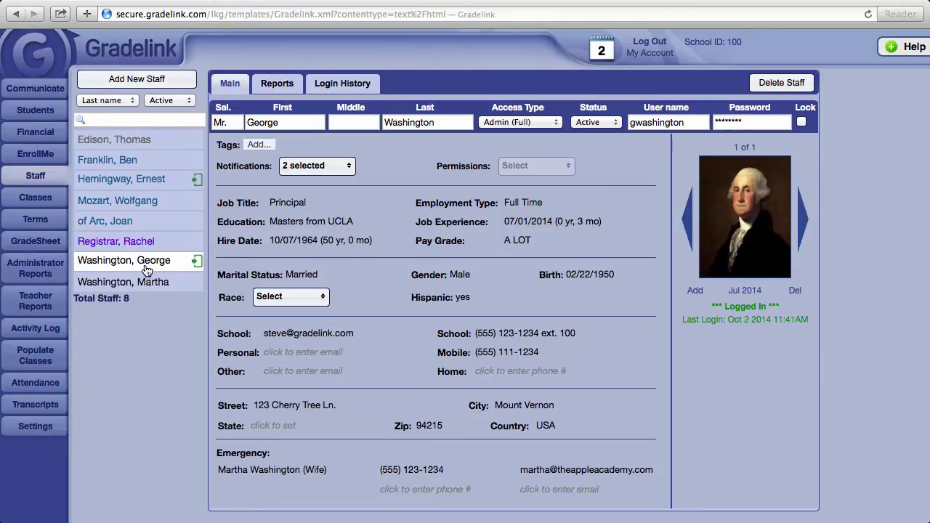
{"action": "left_click", "coordinate": [148, 246]}
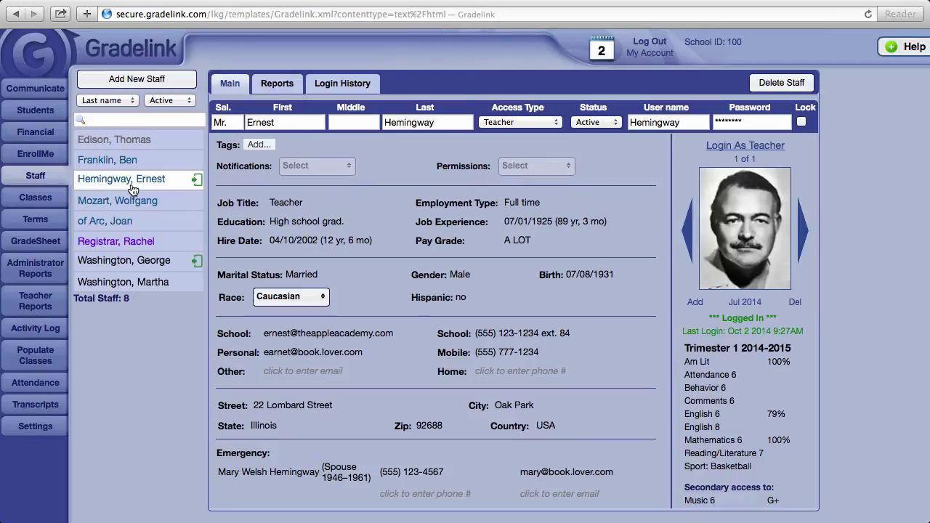
{"action": "left_click", "coordinate": [135, 160]}
{"action": "left_click", "coordinate": [143, 142]}
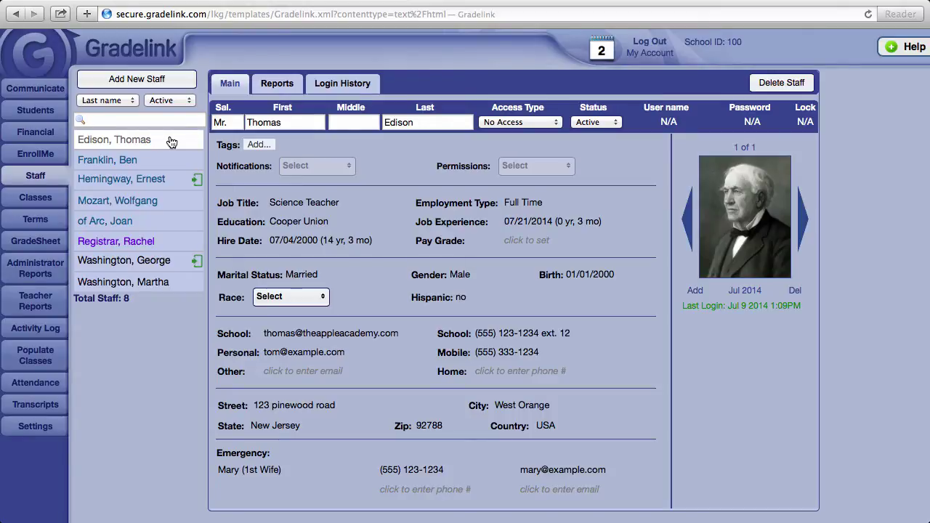
View the blank form for adding a new staff member and cancel it without saving a record
{"action": "left_click", "coordinate": [181, 82]}
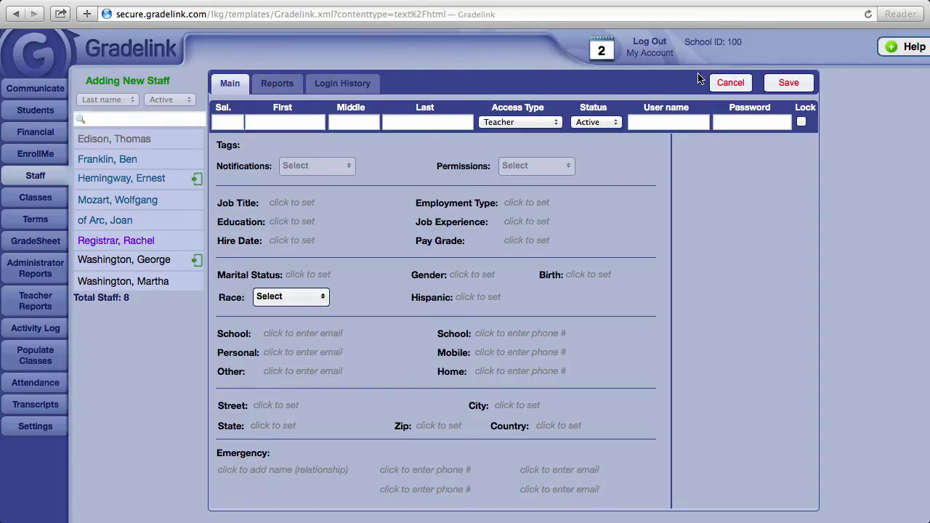
{"action": "left_click", "coordinate": [726, 83]}
Return to the no-access science teacher's record and view the available status options without changing the status
{"action": "left_click", "coordinate": [156, 179]}
{"action": "left_click", "coordinate": [153, 161]}
{"action": "left_click", "coordinate": [145, 145]}
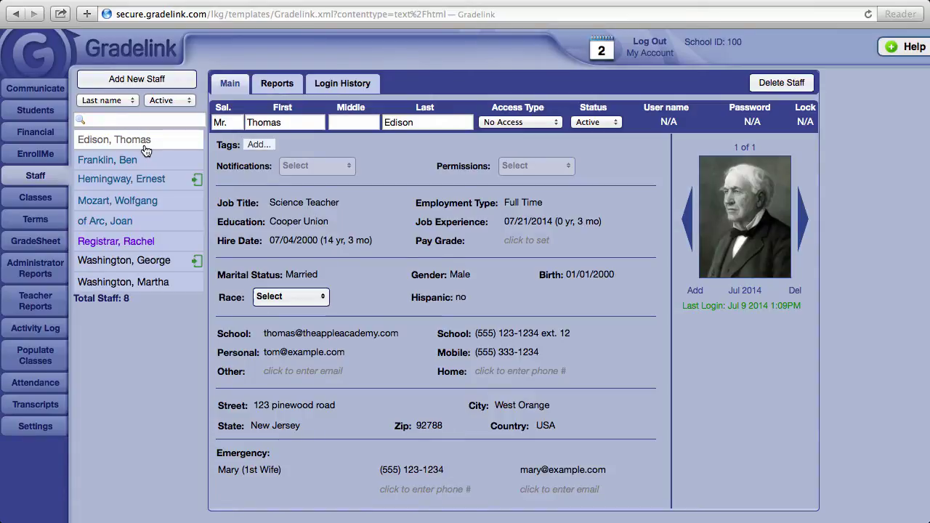
{"action": "left_click", "coordinate": [615, 122]}
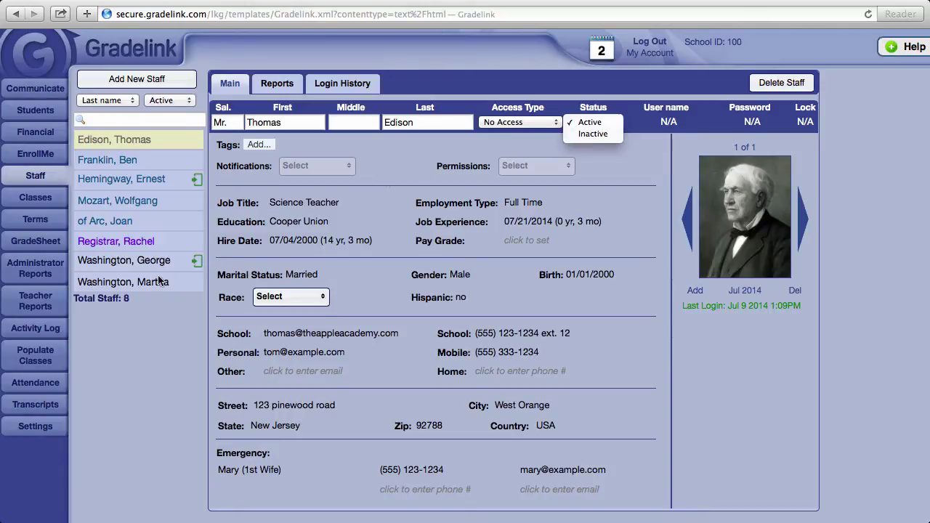
{"action": "key", "text": "Escape"}
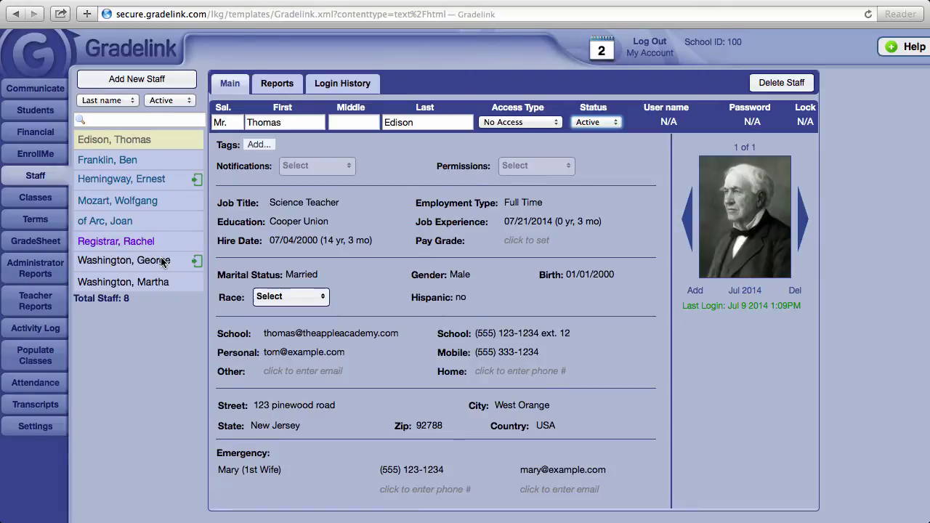
View the teacher interface by logging in as the Music 6 teacher from that teacher's staff record
{"action": "left_click", "coordinate": [134, 266]}
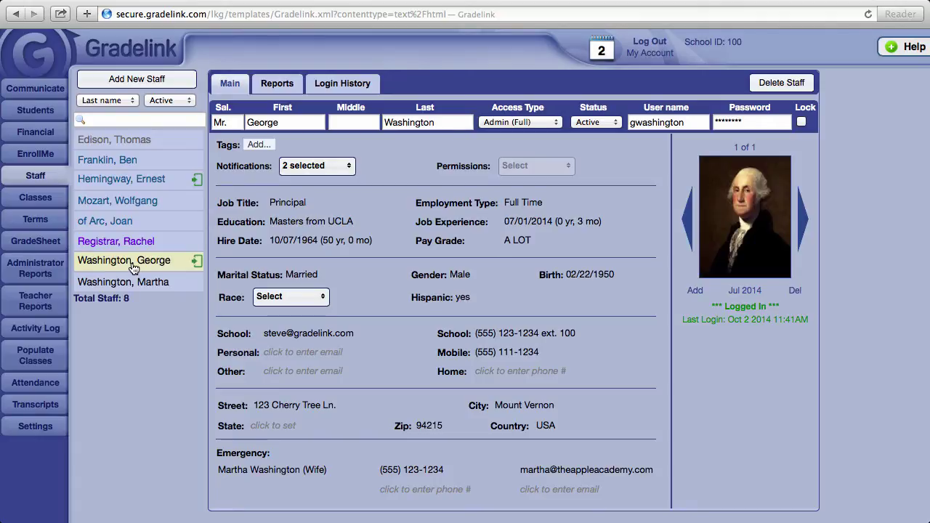
{"action": "left_click", "coordinate": [149, 204]}
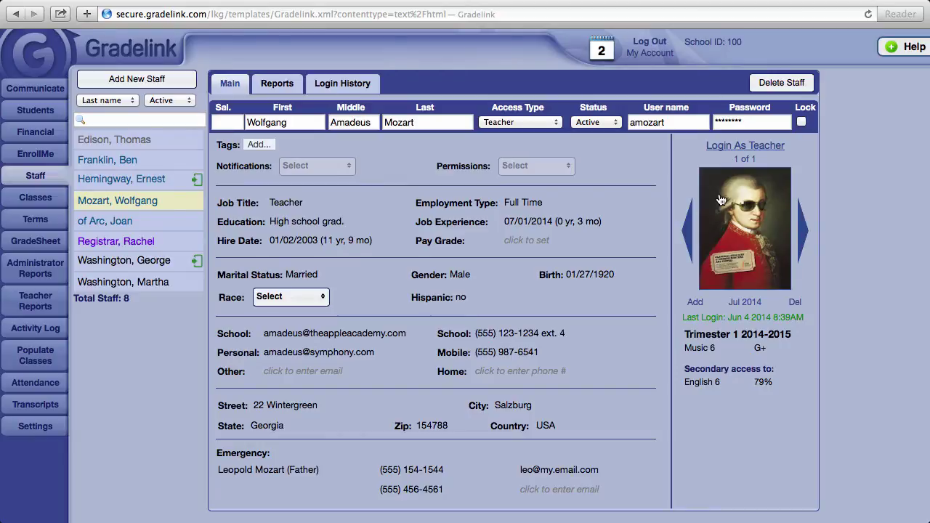
{"action": "left_click", "coordinate": [776, 148]}
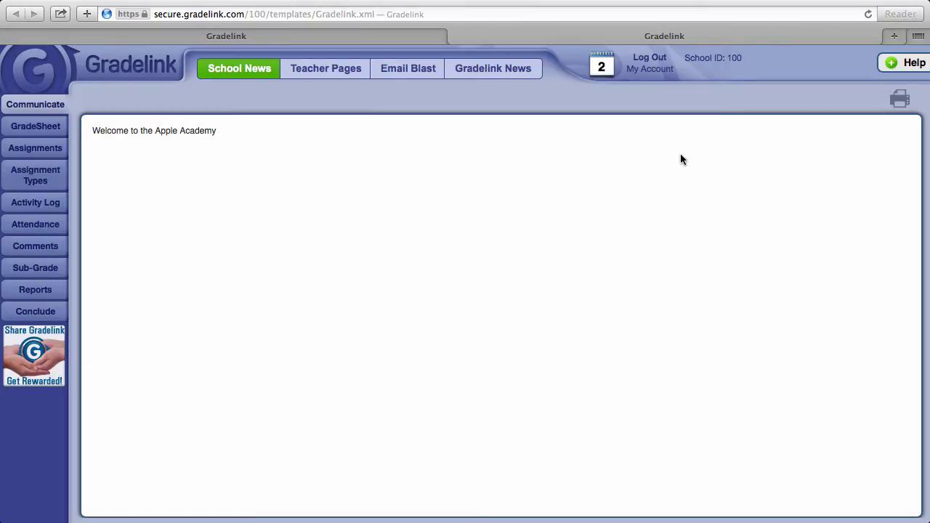
{"action": "left_click", "coordinate": [50, 136]}
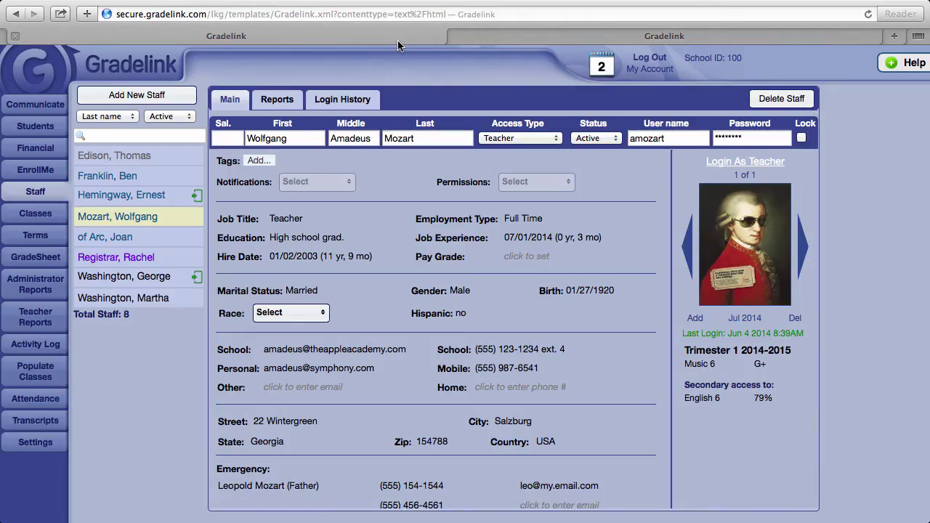
Examine the notification options available on the principal's staff record
{"action": "left_click", "coordinate": [157, 280]}
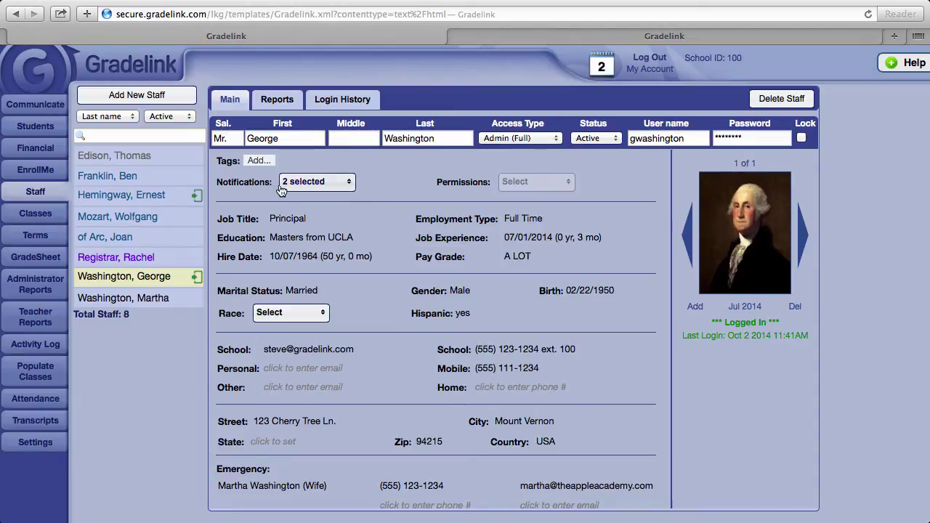
{"action": "left_click", "coordinate": [347, 184]}
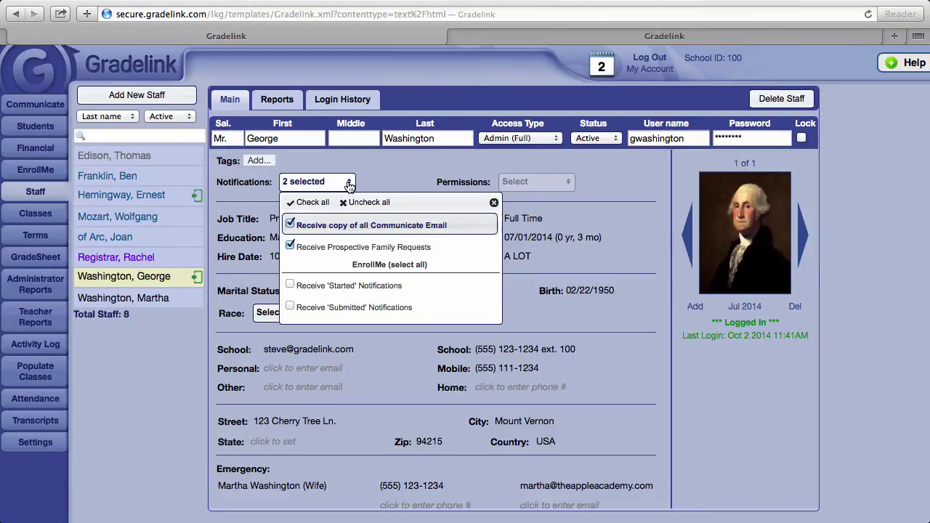
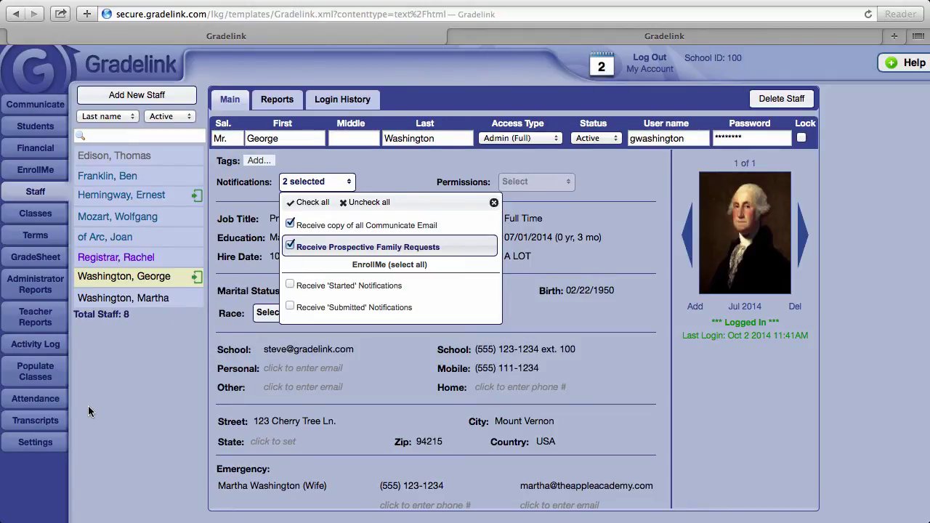
Preview the Prospective Student Form from the school's marketing settings and return to those settings
{"action": "left_click", "coordinate": [33, 449]}
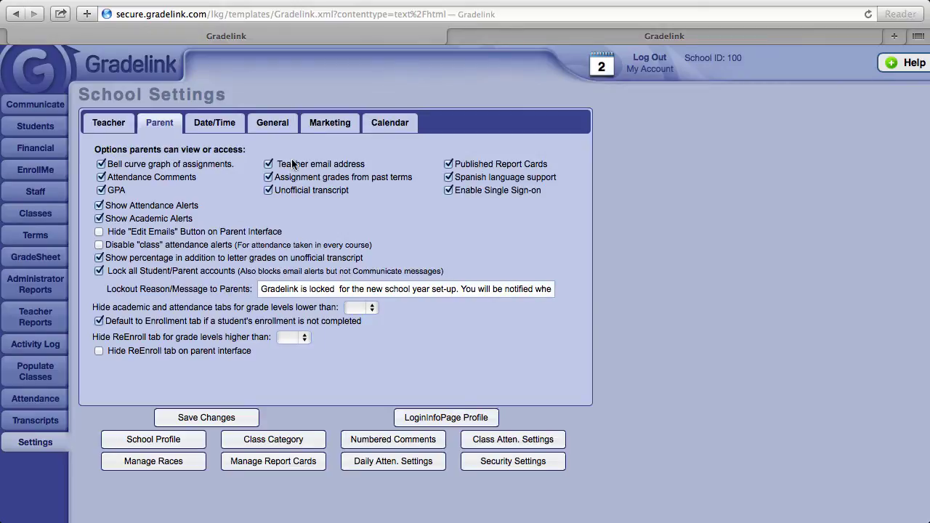
{"action": "left_click", "coordinate": [342, 124]}
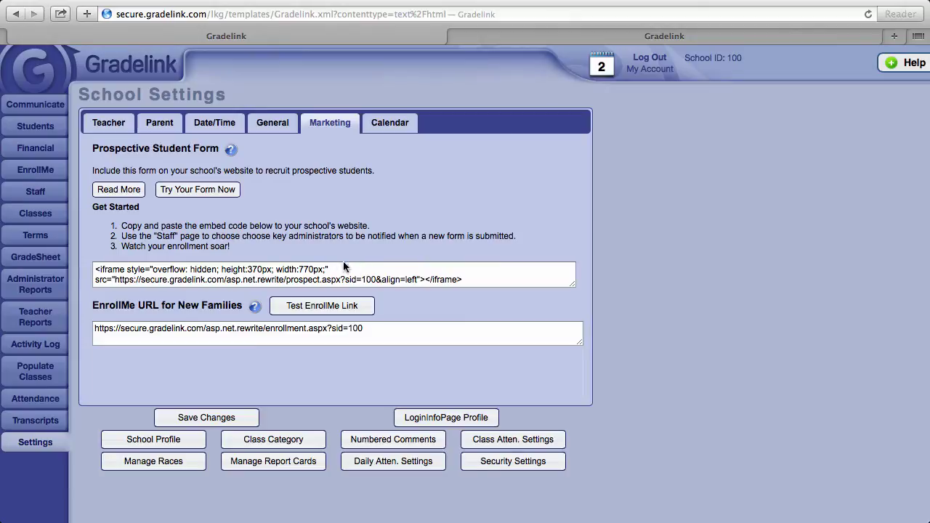
{"action": "left_click", "coordinate": [225, 195]}
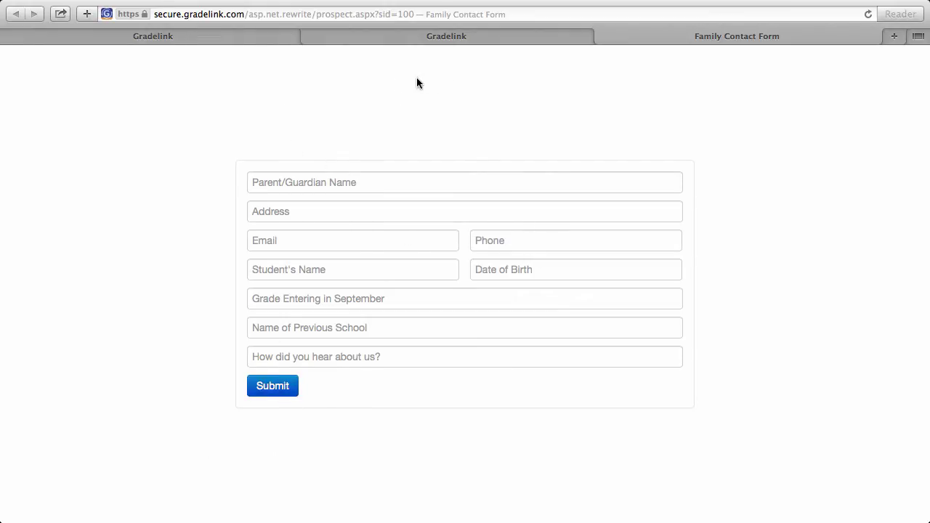
{"action": "left_click", "coordinate": [293, 36]}
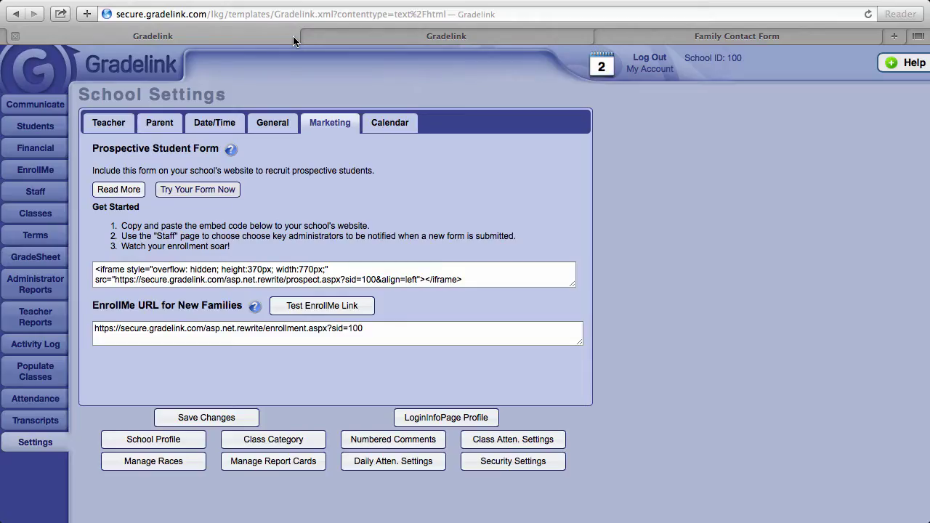
Go back to the principal's staff record and review the Receive Prospective Family Requests notification setting
{"action": "left_click", "coordinate": [48, 197]}
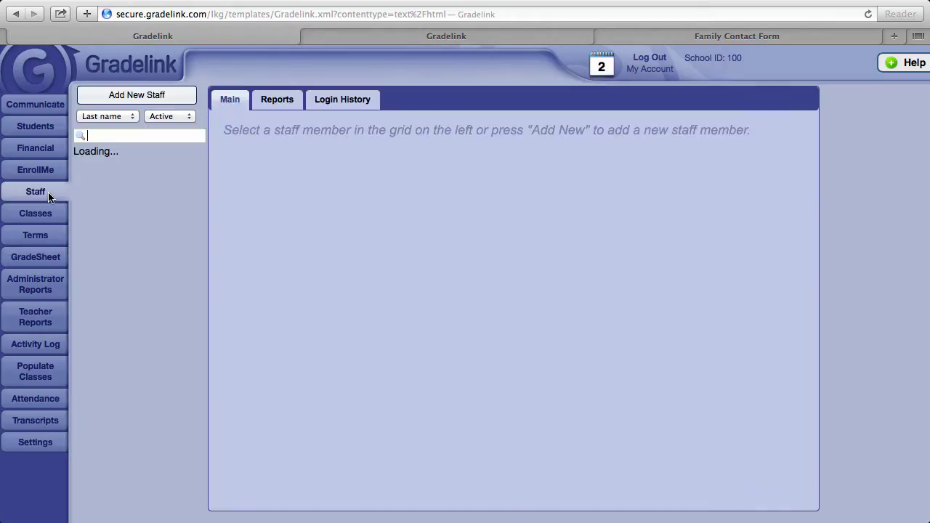
{"action": "left_click", "coordinate": [95, 217]}
{"action": "left_click", "coordinate": [125, 257]}
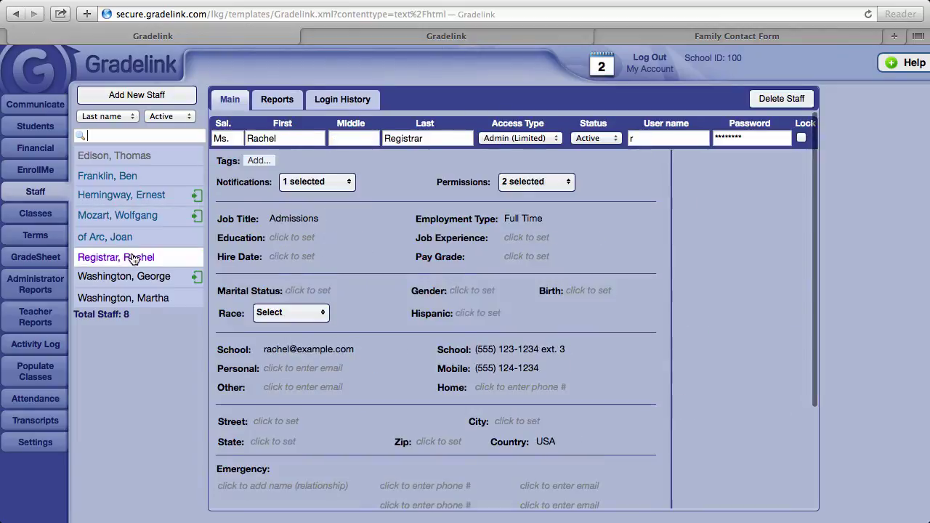
{"action": "left_click", "coordinate": [144, 277]}
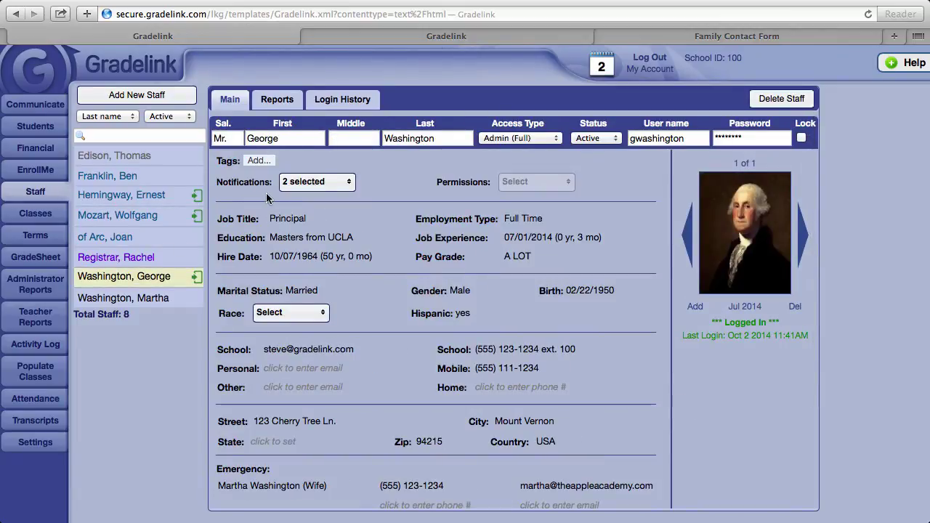
{"action": "left_click", "coordinate": [306, 186]}
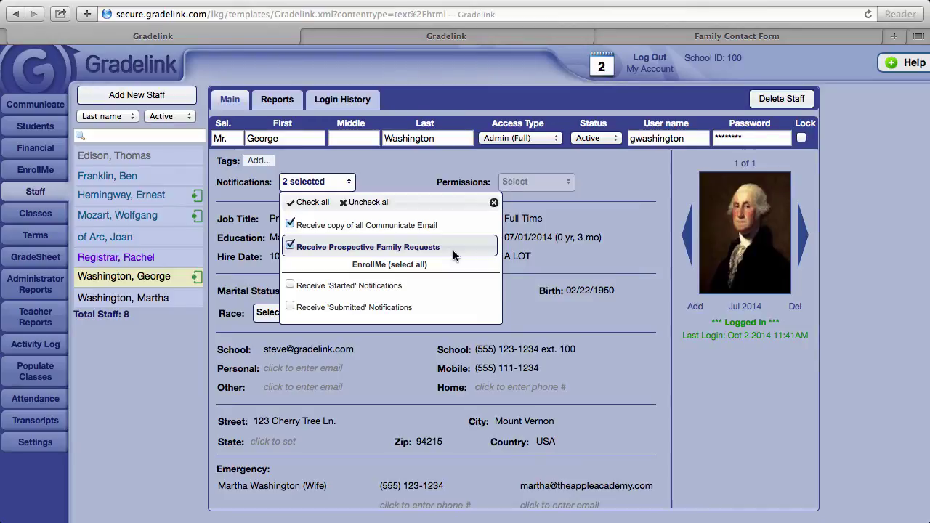
{"action": "scroll", "coordinate": [423, 185], "scroll_direction": "down", "scroll_amount": 1}
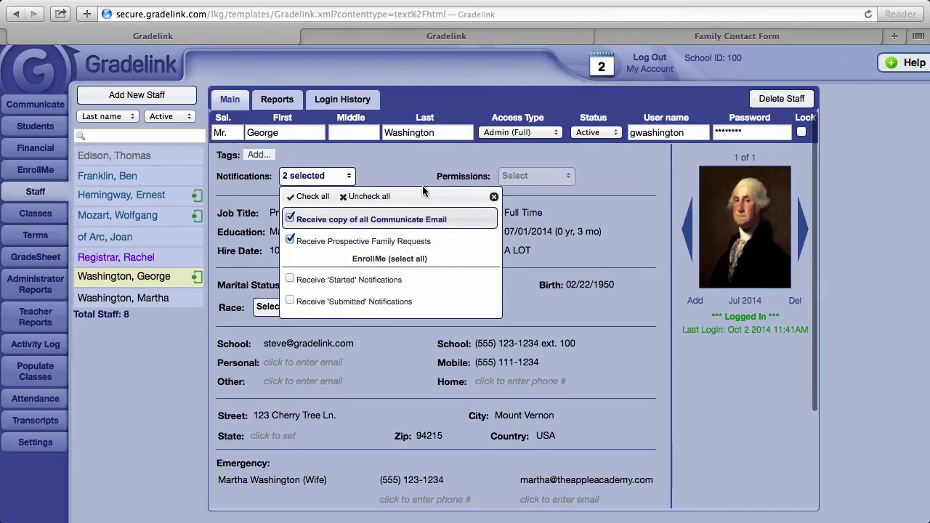
{"action": "left_click", "coordinate": [413, 171]}
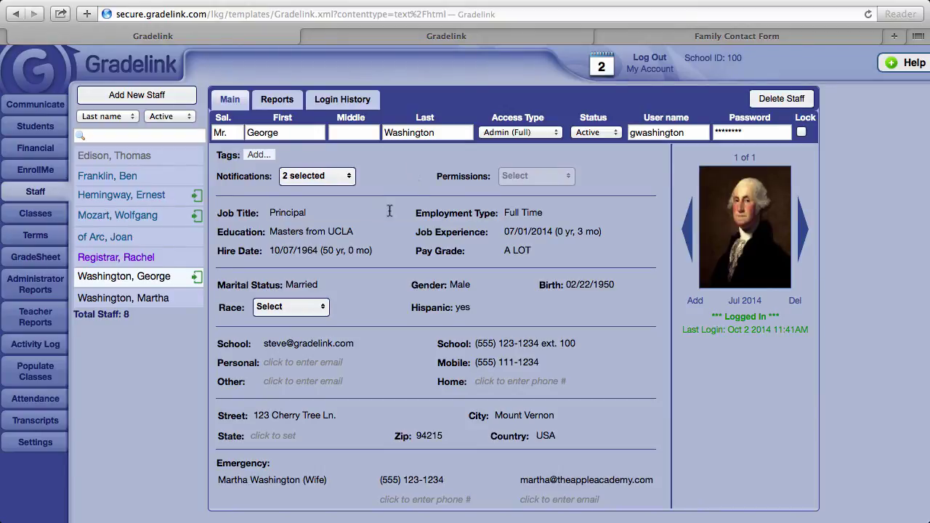
Check the personal and school email fields on the principal's record without changing them
{"action": "left_click", "coordinate": [333, 338]}
{"action": "left_click", "coordinate": [276, 358]}
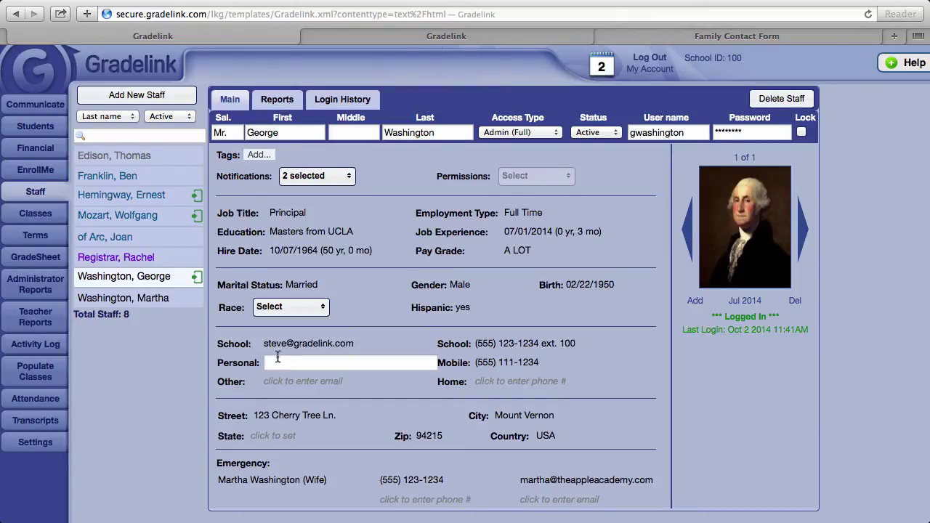
{"action": "left_click", "coordinate": [294, 345]}
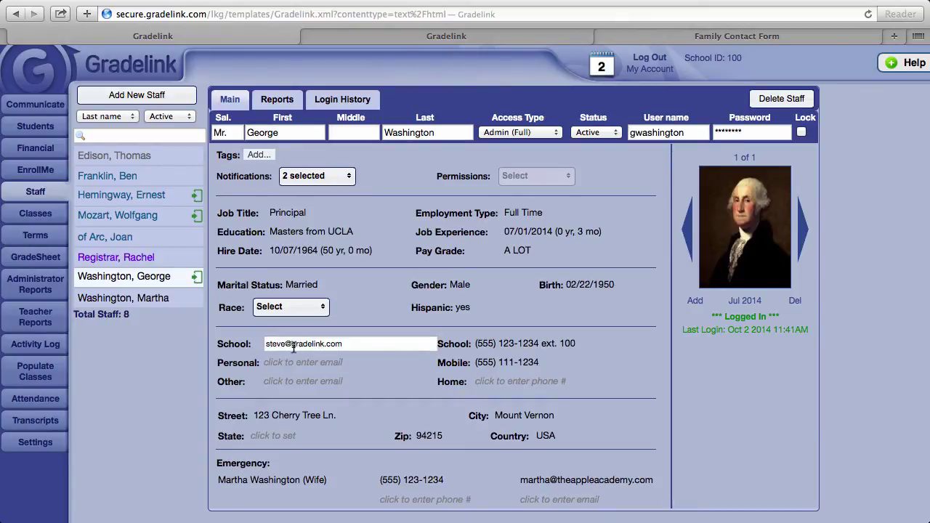
{"action": "left_click", "coordinate": [365, 330]}
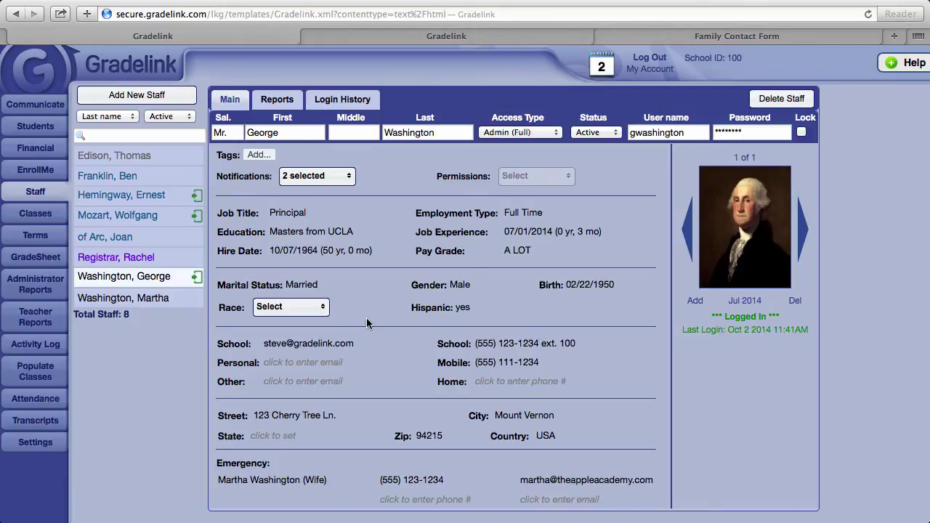
Lock the account of the teacher who teaches Am Lit and Mathematics 6, and unlock it again
{"action": "left_click", "coordinate": [185, 243]}
{"action": "left_click", "coordinate": [160, 215]}
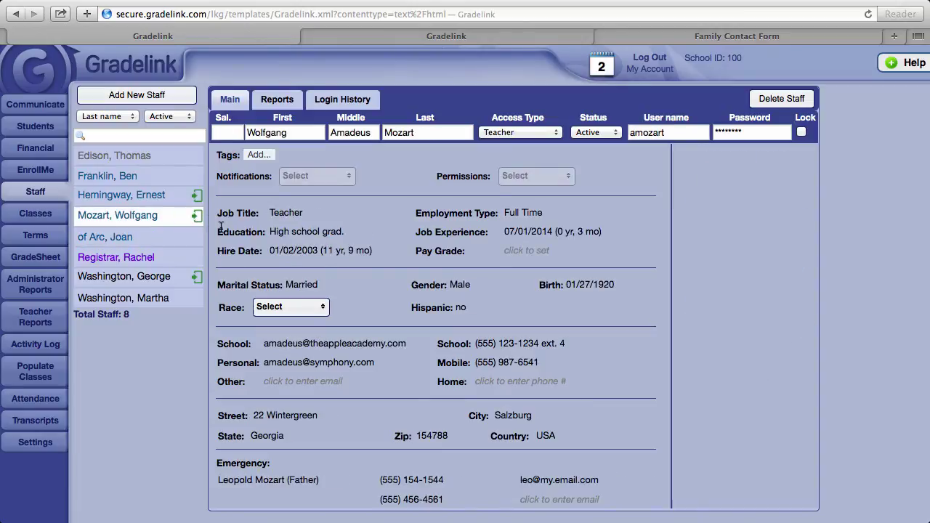
{"action": "left_click", "coordinate": [164, 237]}
{"action": "left_click", "coordinate": [157, 215]}
{"action": "left_click", "coordinate": [155, 198]}
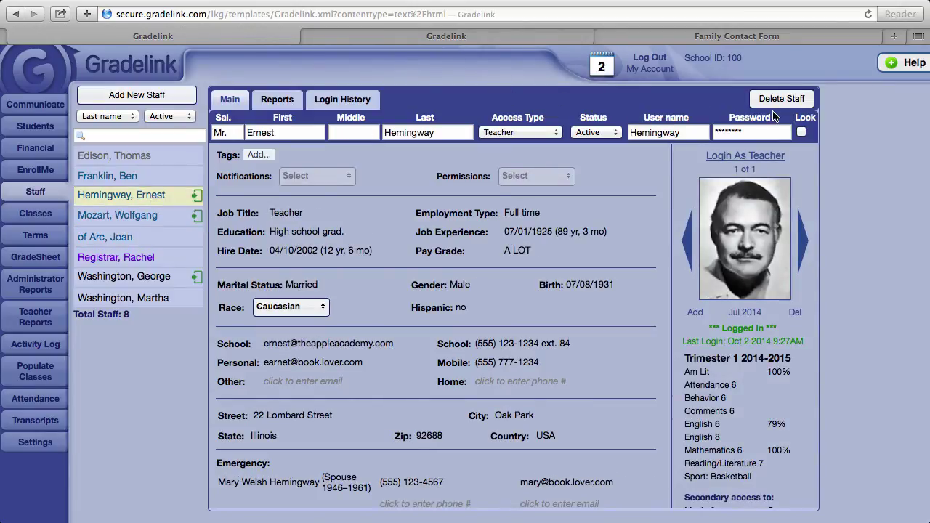
{"action": "left_click", "coordinate": [802, 133]}
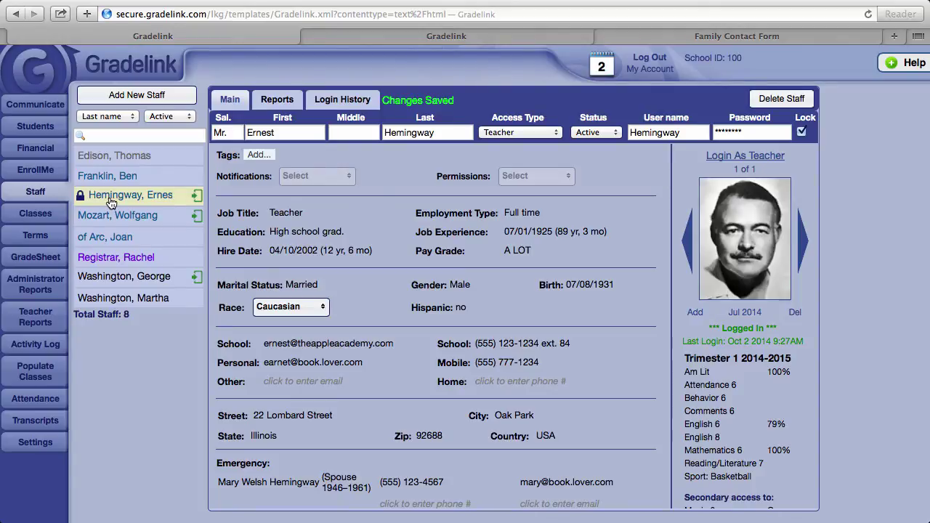
{"action": "left_click", "coordinate": [803, 133]}
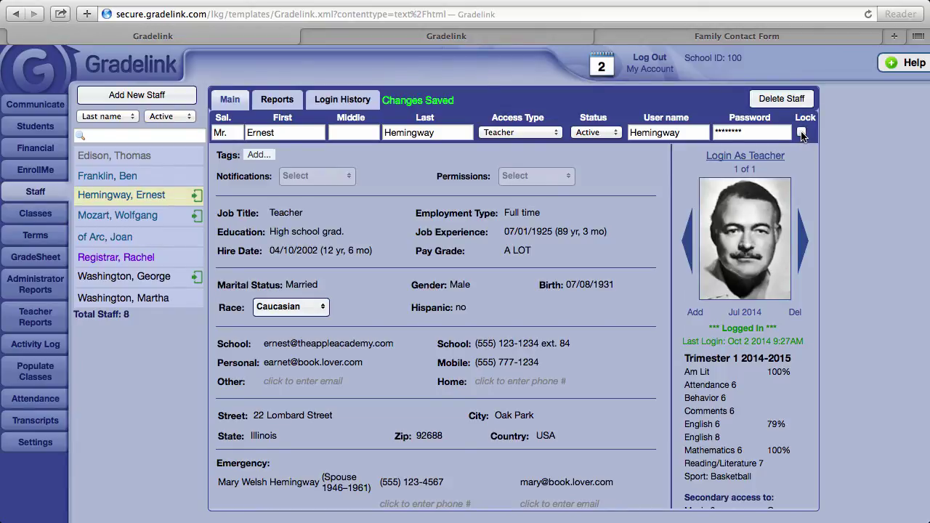